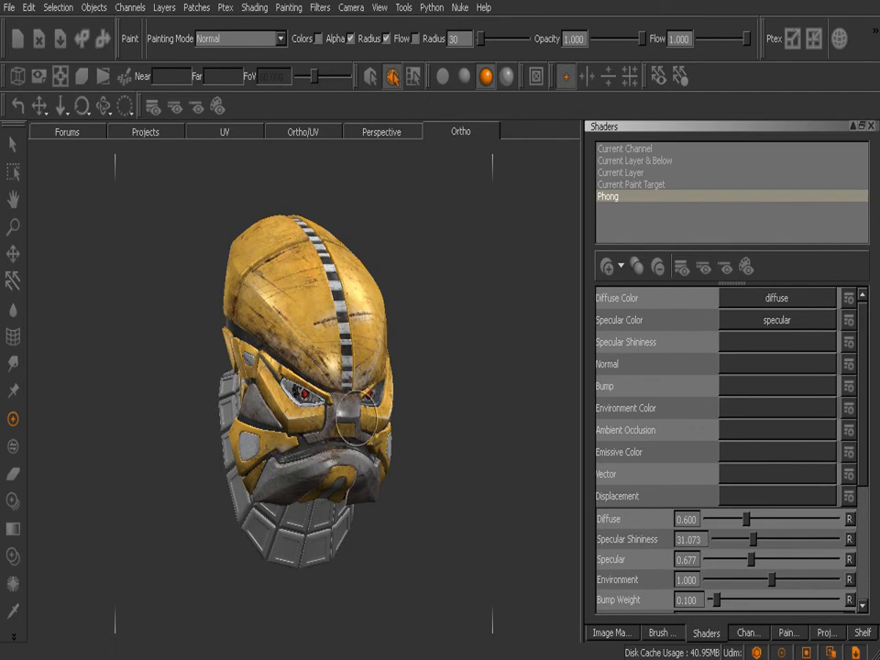
# - Tumble the robot head in the Ortho view and switch to the Paint Brush
pyautogui.moveTo(355, 417); pyautogui.dragTo(406, 458, button='middle')
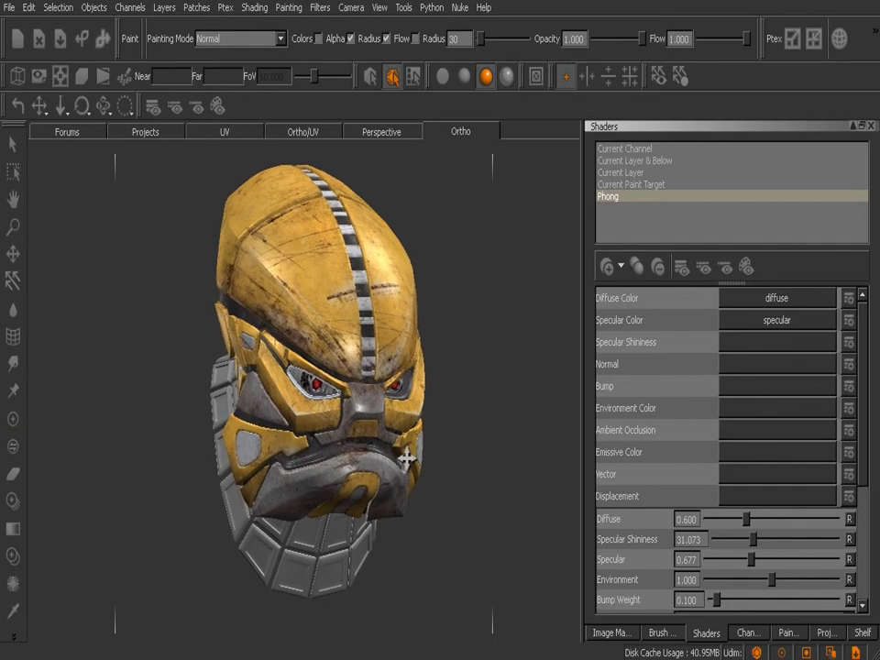
pyautogui.press('p')
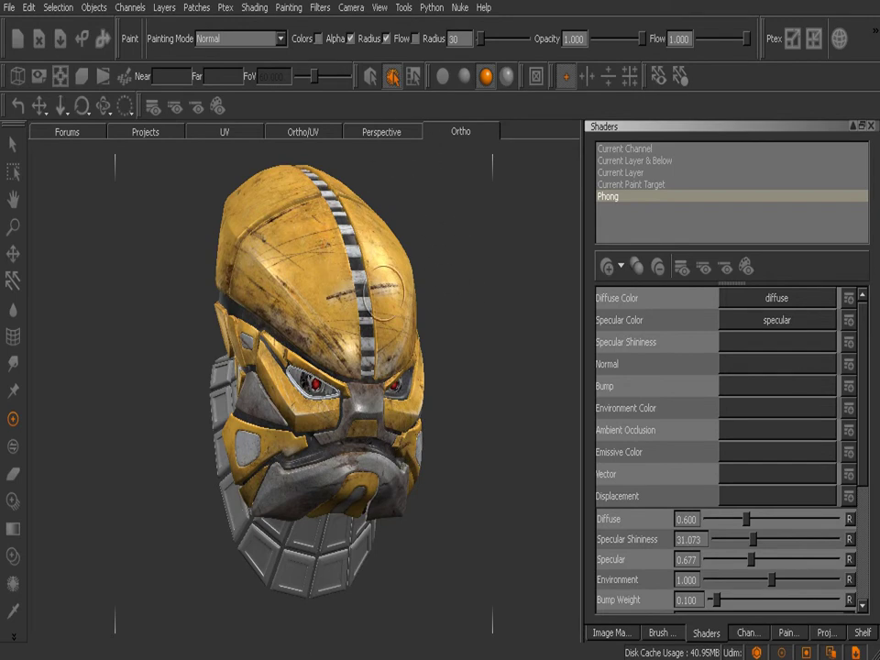
# - Show the Objects palette from View > Palettes
pyautogui.click(379, 9)
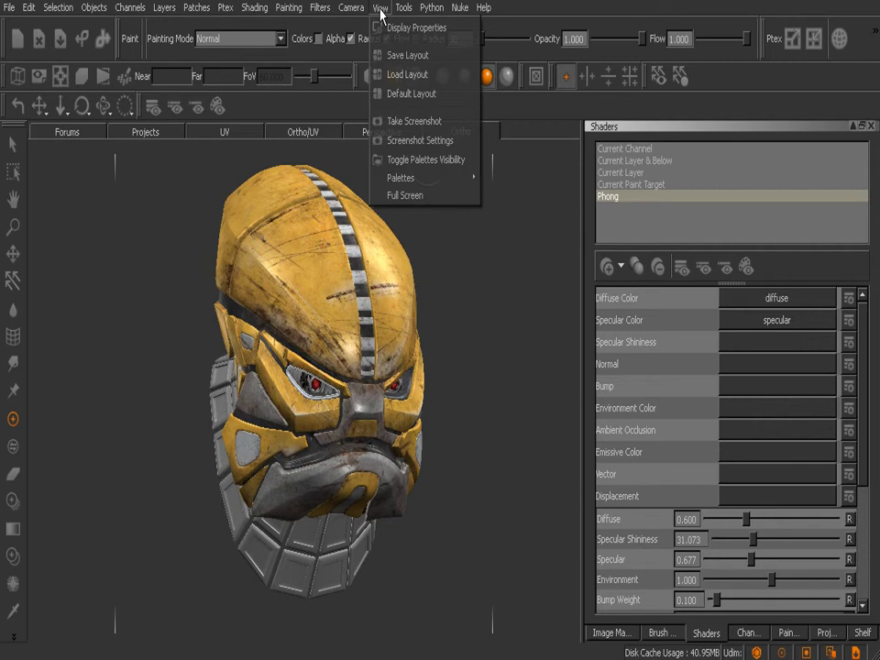
pyautogui.moveTo(458, 179)
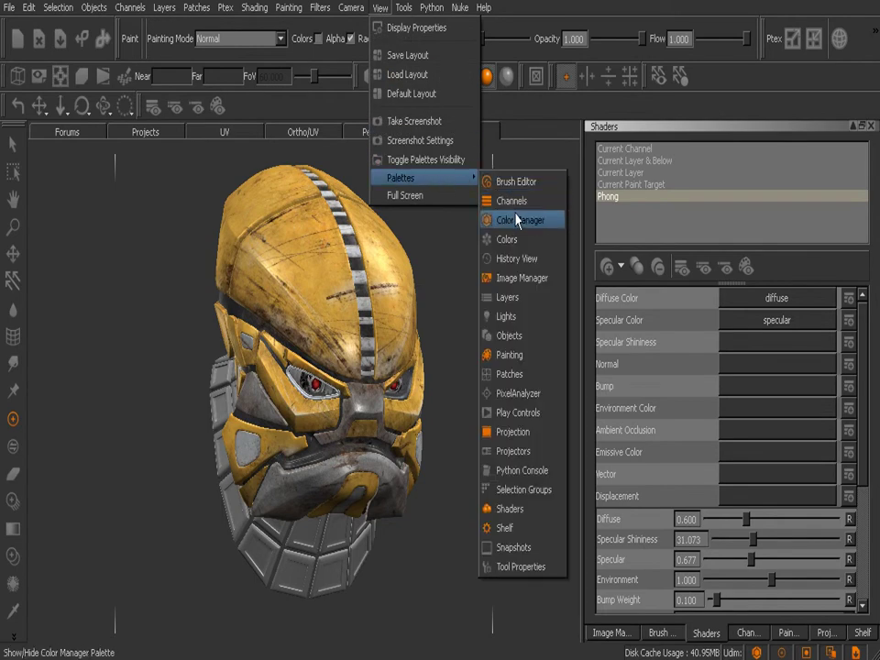
pyautogui.click(509, 337)
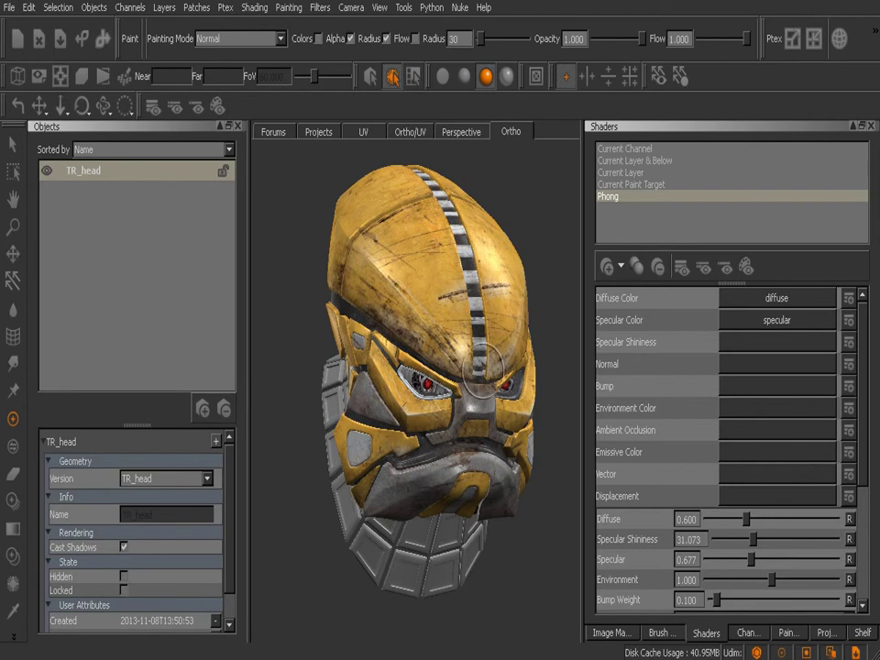
pyautogui.moveTo(366, 284); pyautogui.dragTo(266, 307, button='middle')
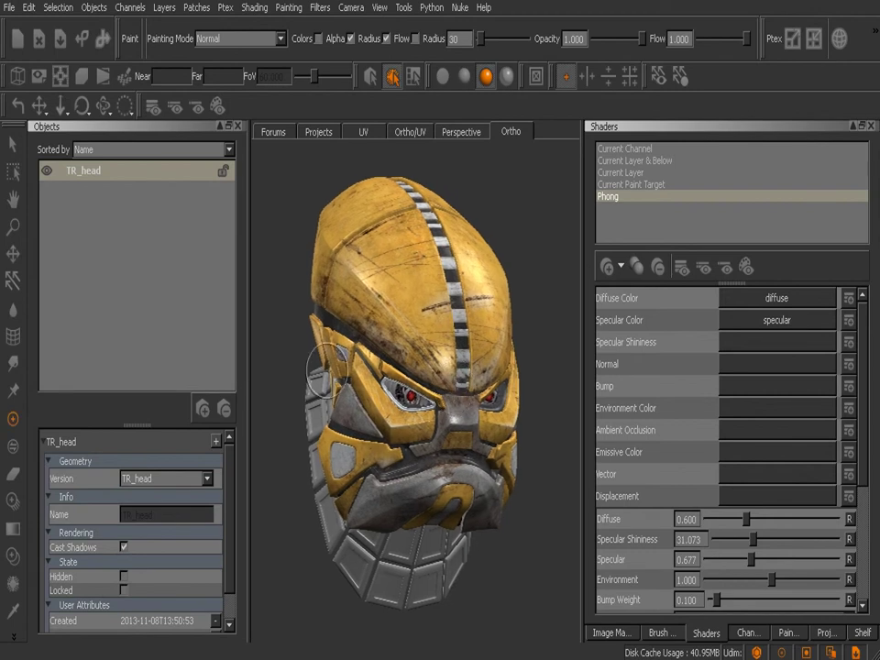
# - Select TR_head and confirm TR_head is its only geometry version
pyautogui.click(96, 174)
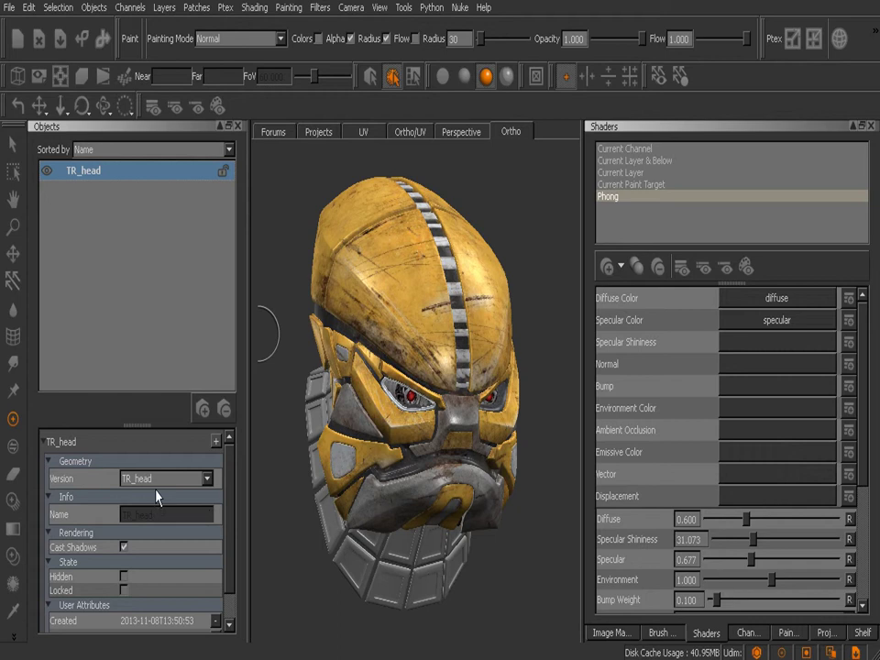
pyautogui.click(230, 496)
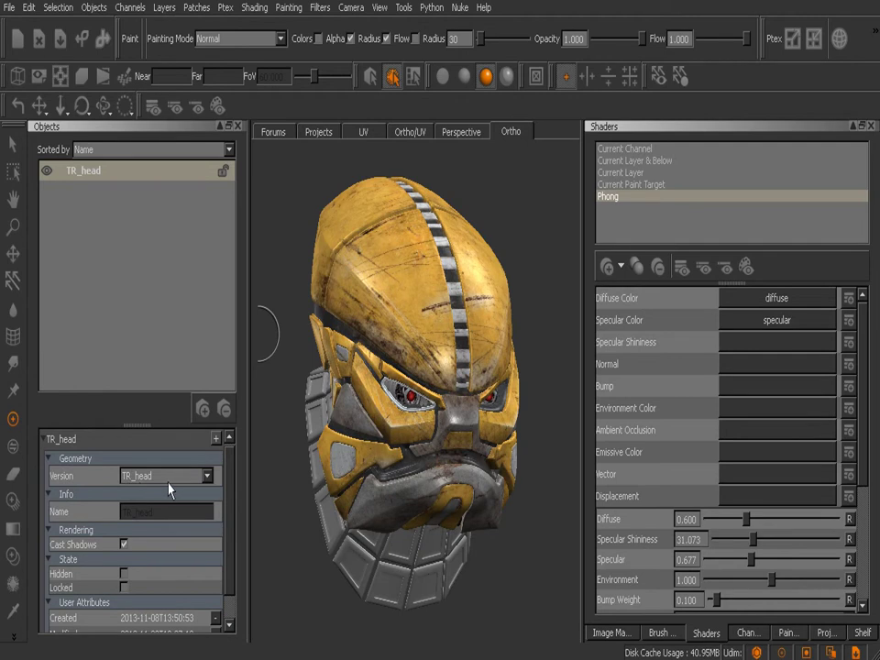
pyautogui.click(208, 476)
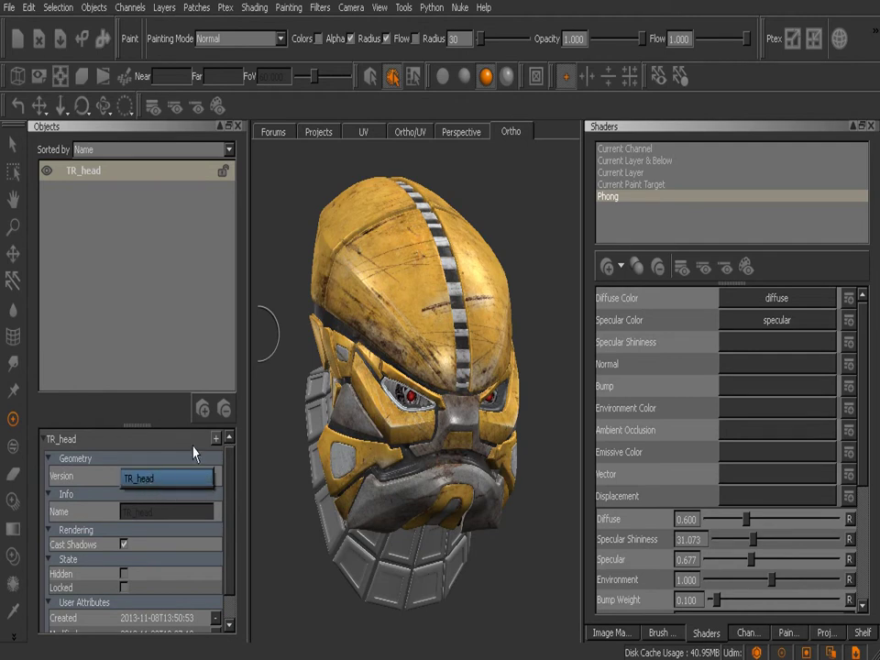
pyautogui.click(230, 473)
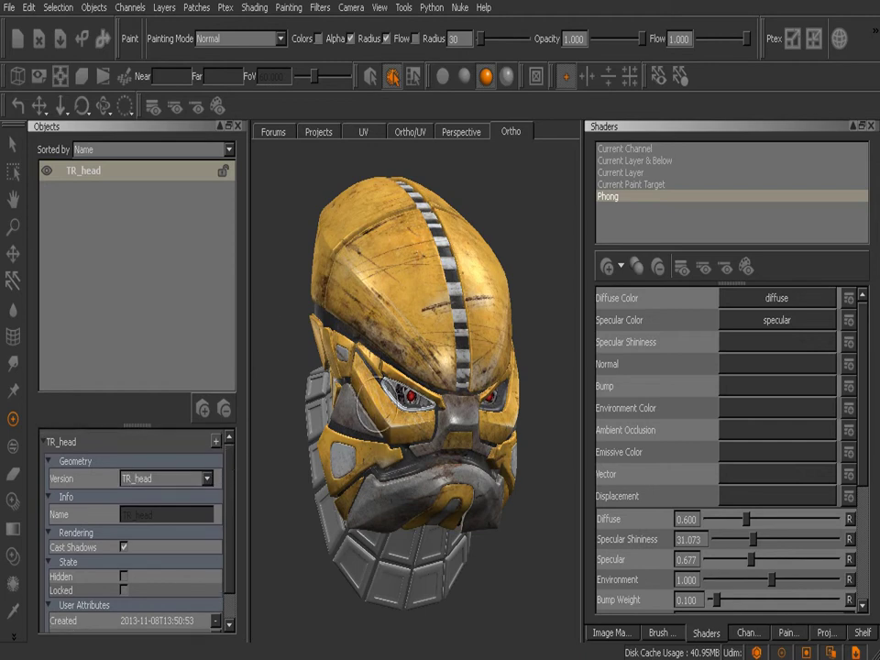
pyautogui.moveTo(430, 451)
pyautogui.keyDown('alt'); pyautogui.mouseDown()
pyautogui.moveTo(420, 436)
pyautogui.moveTo(434, 433)
pyautogui.moveTo(417, 454)
pyautogui.mouseUp(); pyautogui.keyUp('alt')
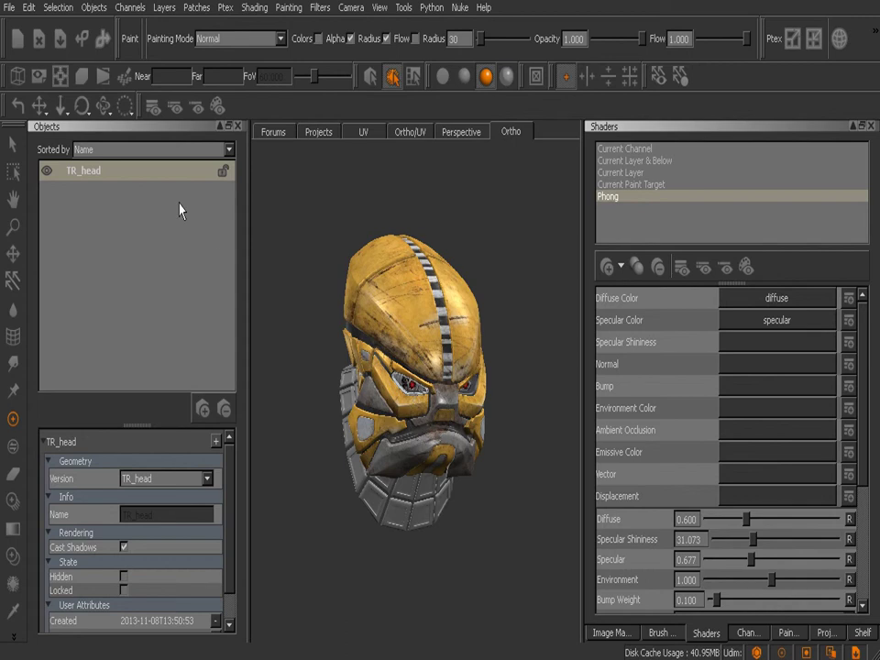
# - Load TRv2.obj into TR_head with Add Version from the object's context menu
pyautogui.click(105, 186)
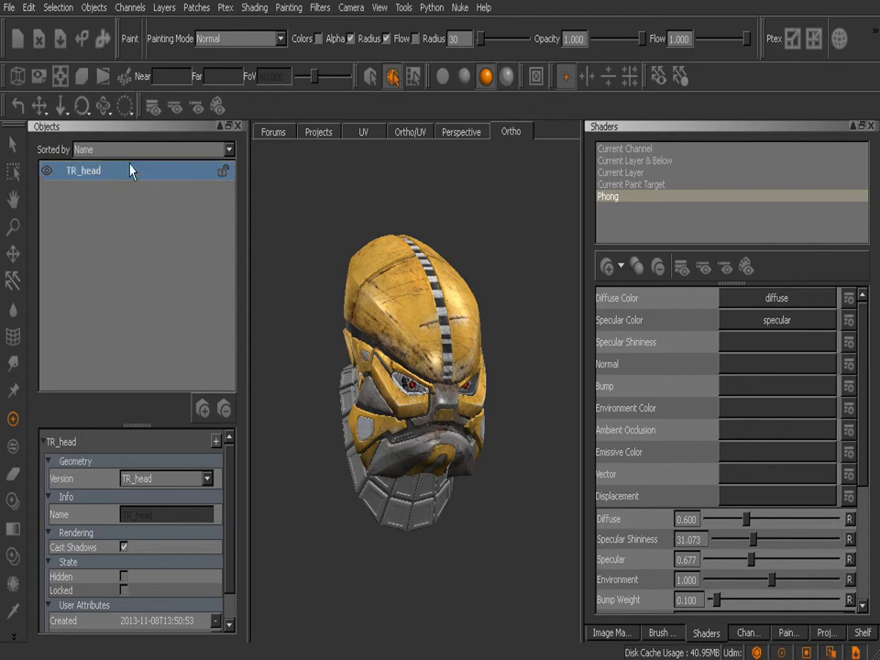
pyautogui.rightClick(115, 172)
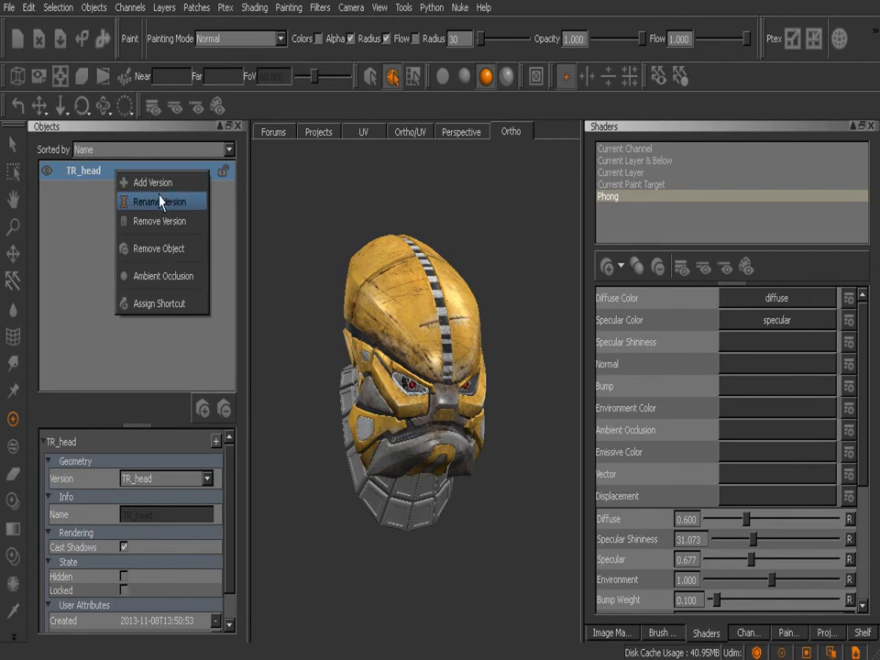
pyautogui.click(170, 187)
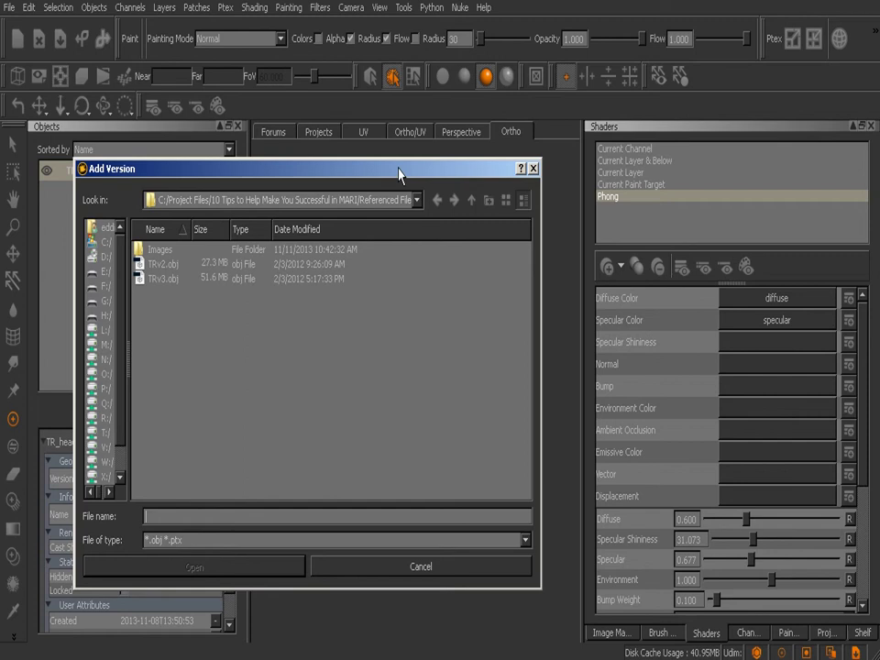
pyautogui.moveTo(400, 173); pyautogui.dragTo(416, 162)
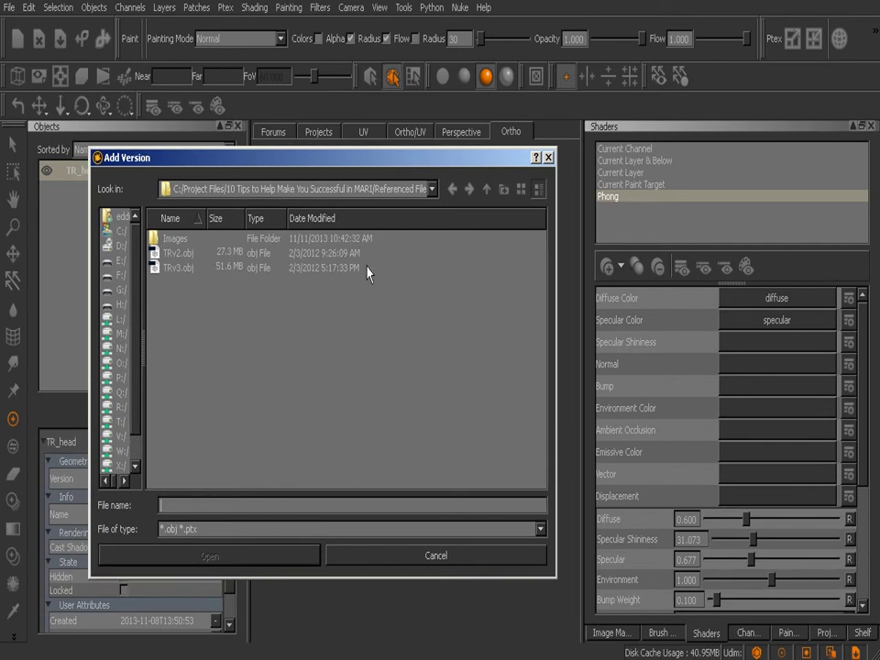
pyautogui.click(181, 255)
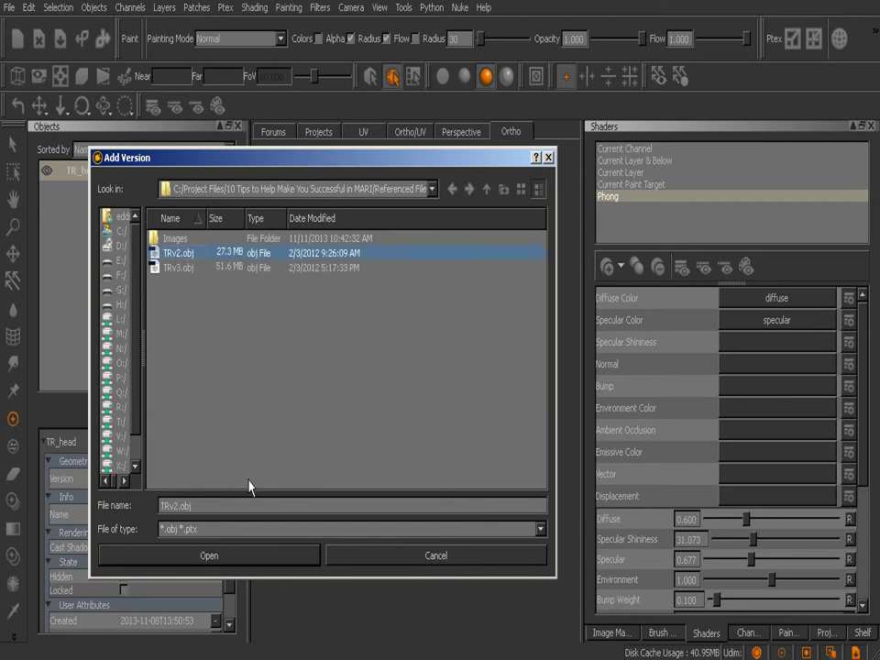
pyautogui.click(232, 555)
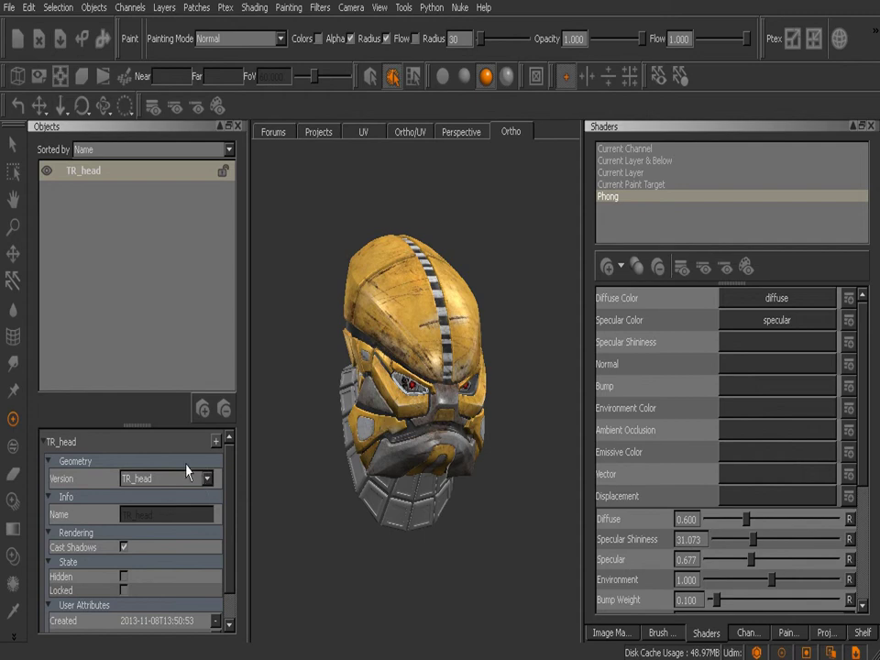
pyautogui.click(364, 136)
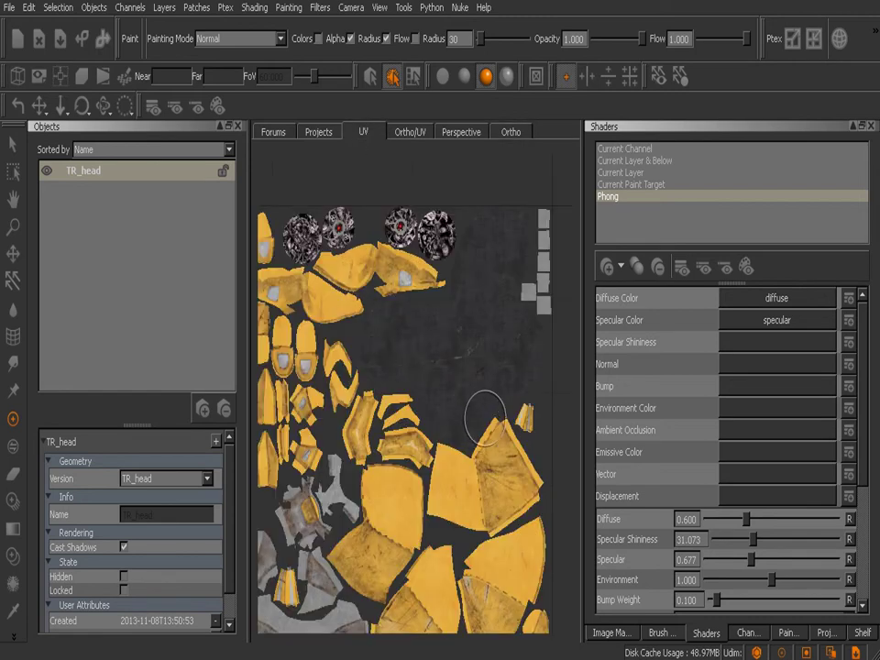
pyautogui.moveTo(477, 420)
pyautogui.mouseDown(button='right')
pyautogui.moveTo(444, 427)
pyautogui.moveTo(456, 416)
pyautogui.moveTo(430, 418)
pyautogui.mouseUp(button='right')
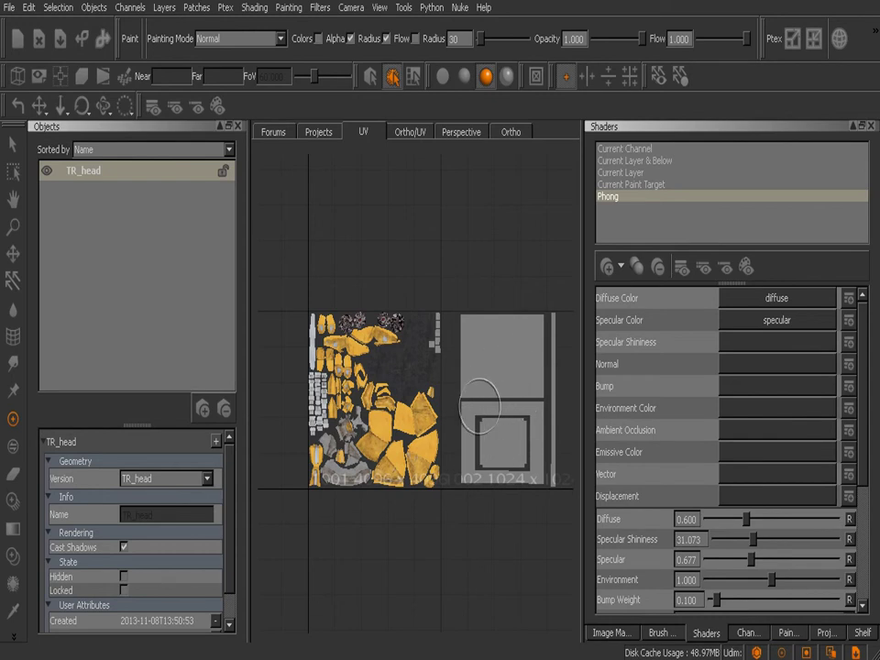
pyautogui.moveTo(479, 405); pyautogui.dragTo(497, 409, button='right')
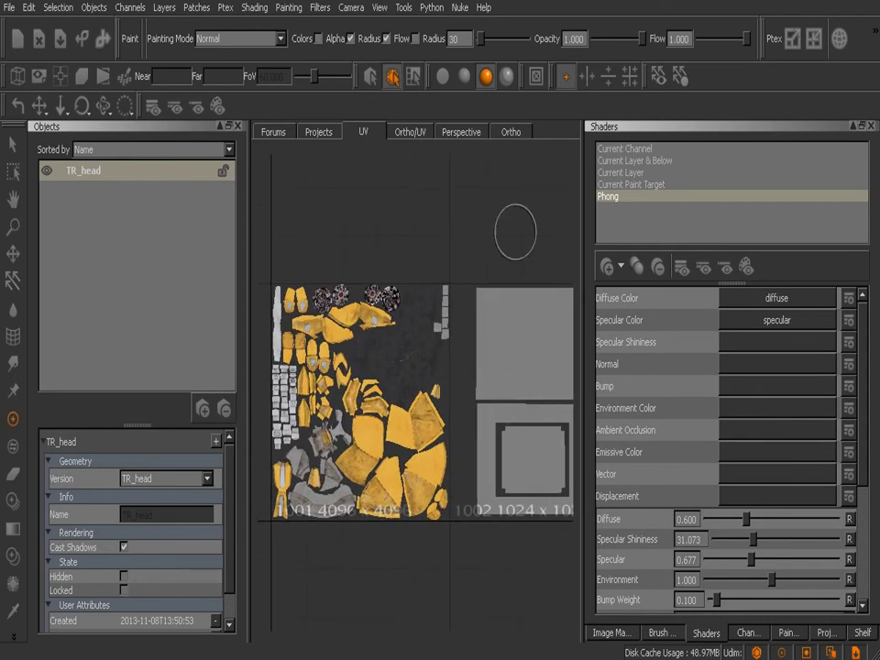
pyautogui.click(509, 134)
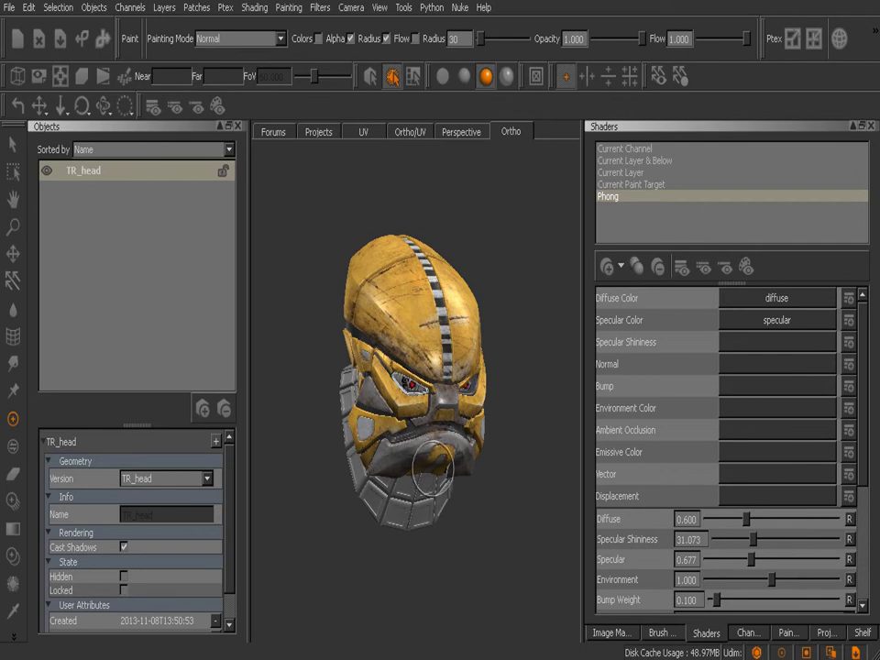
# - Set TR_head's Version to TRv2.obj and inspect the grey chest-piece mesh
pyautogui.click(202, 486)
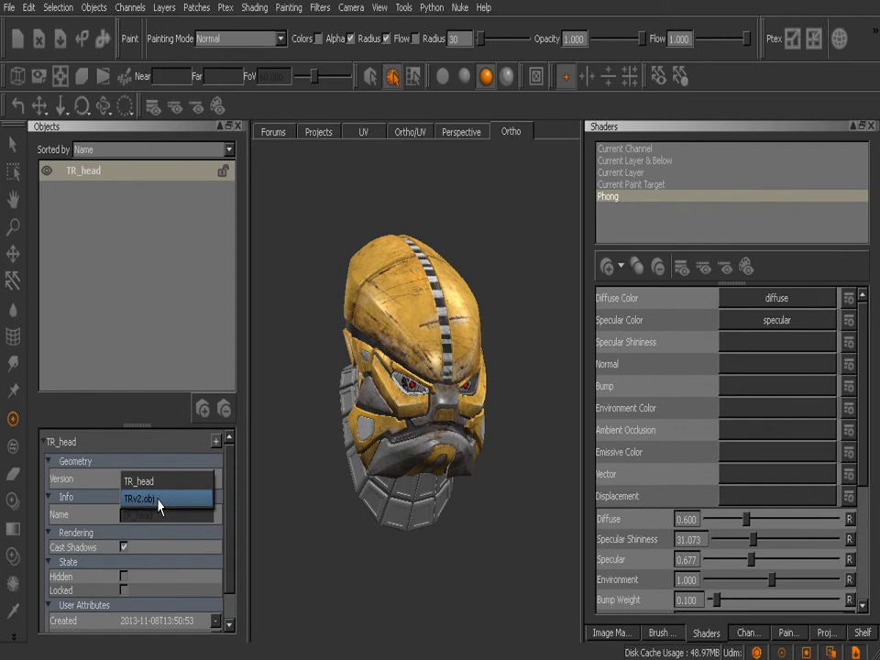
pyautogui.click(158, 500)
pyautogui.scroll(-8, 456, 440)
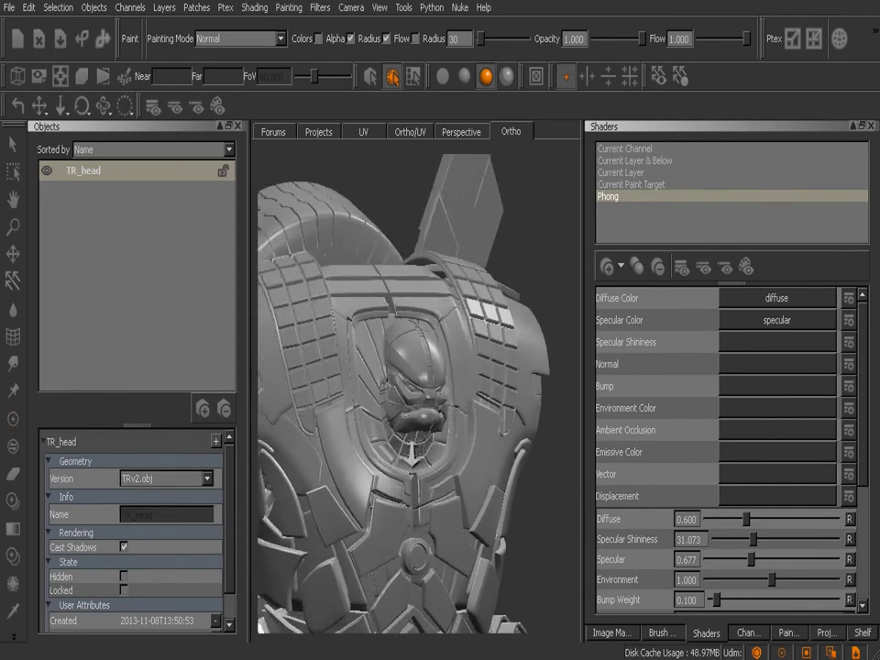
pyautogui.moveTo(330, 346); pyautogui.dragTo(404, 348, button='middle')
pyautogui.moveTo(459, 467)
pyautogui.mouseDown(button='middle')
pyautogui.moveTo(479, 461)
pyautogui.moveTo(422, 463)
pyautogui.moveTo(435, 458)
pyautogui.moveTo(440, 477)
pyautogui.moveTo(477, 464)
pyautogui.moveTo(451, 464)
pyautogui.moveTo(458, 444)
pyautogui.mouseUp(button='middle')
pyautogui.scroll(5, 476, 416)
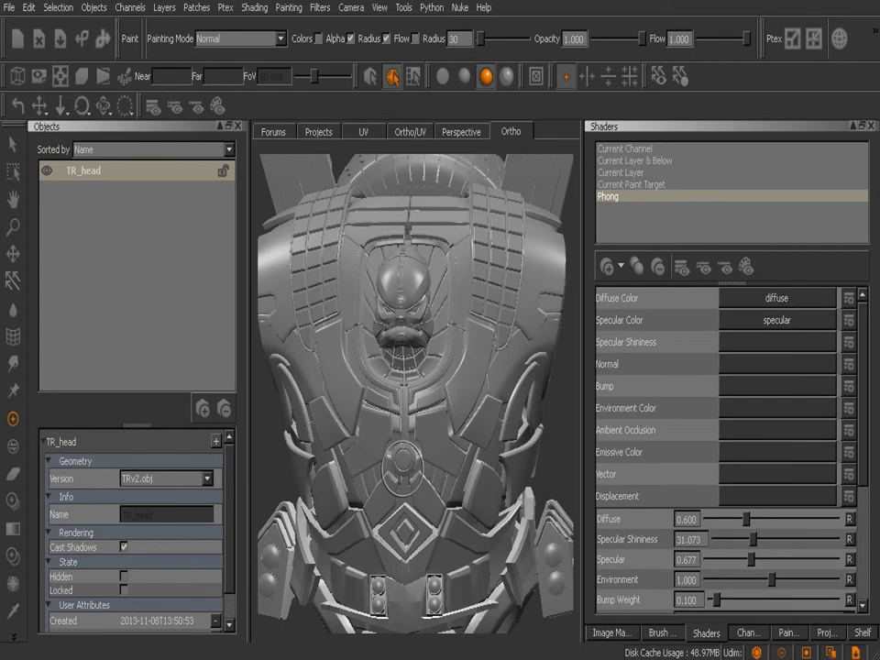
pyautogui.scroll(-3, 458, 438)
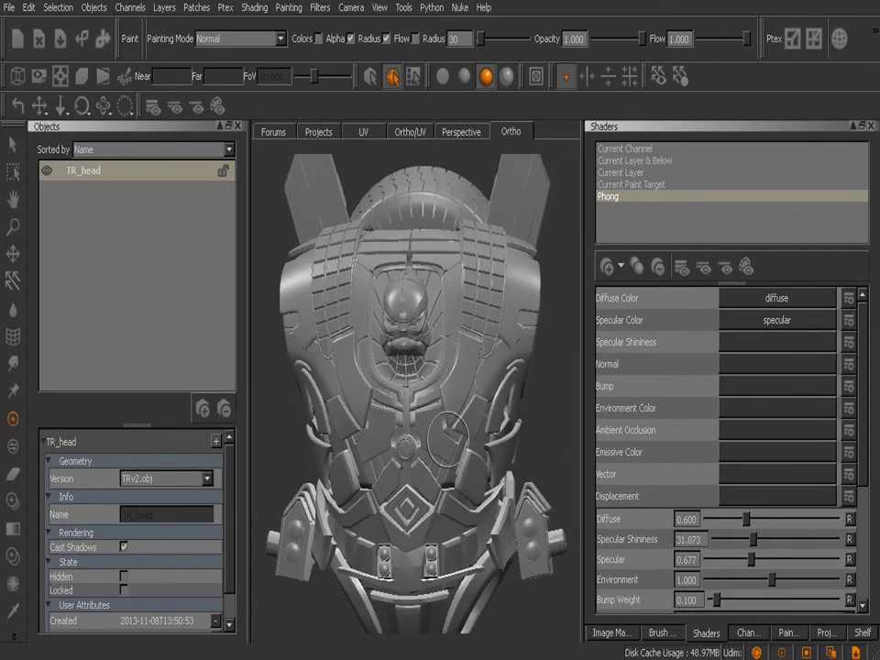
# - Look over TR_head's UV tiles, then tumble the TRv2 mesh in Ortho to a side view
pyautogui.click(364, 131)
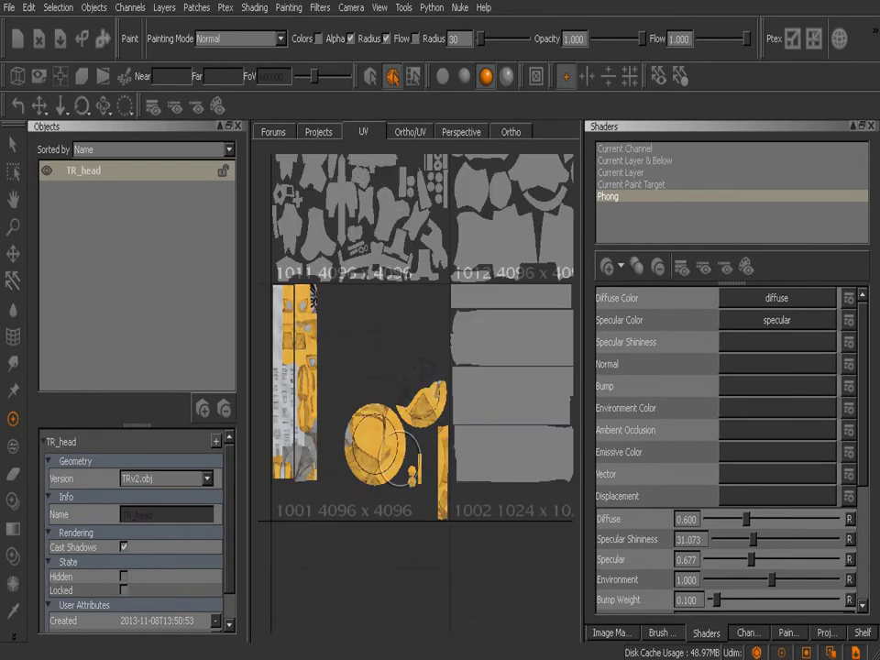
pyautogui.moveTo(394, 330); pyautogui.dragTo(417, 356, button='middle')
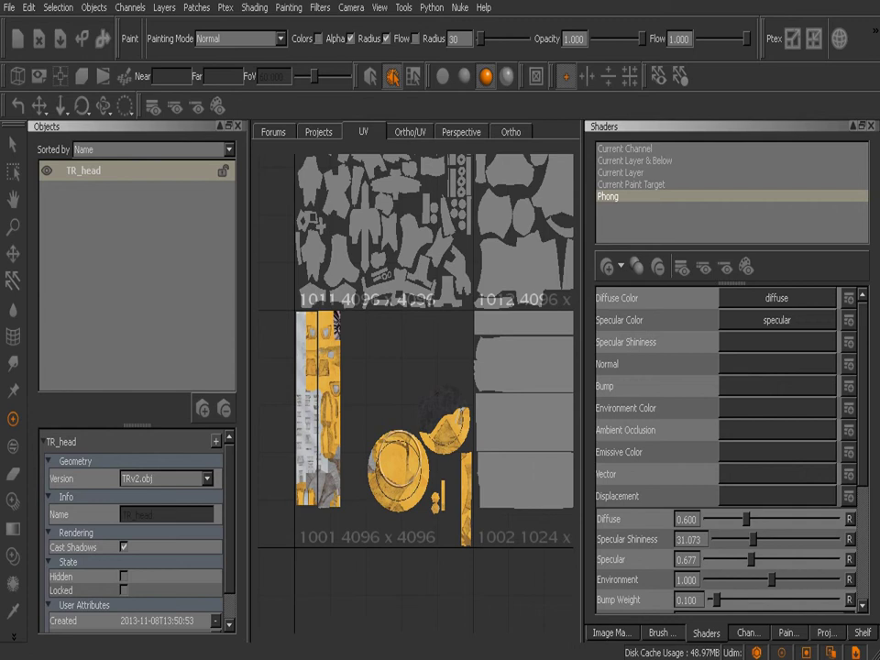
pyautogui.click(505, 132)
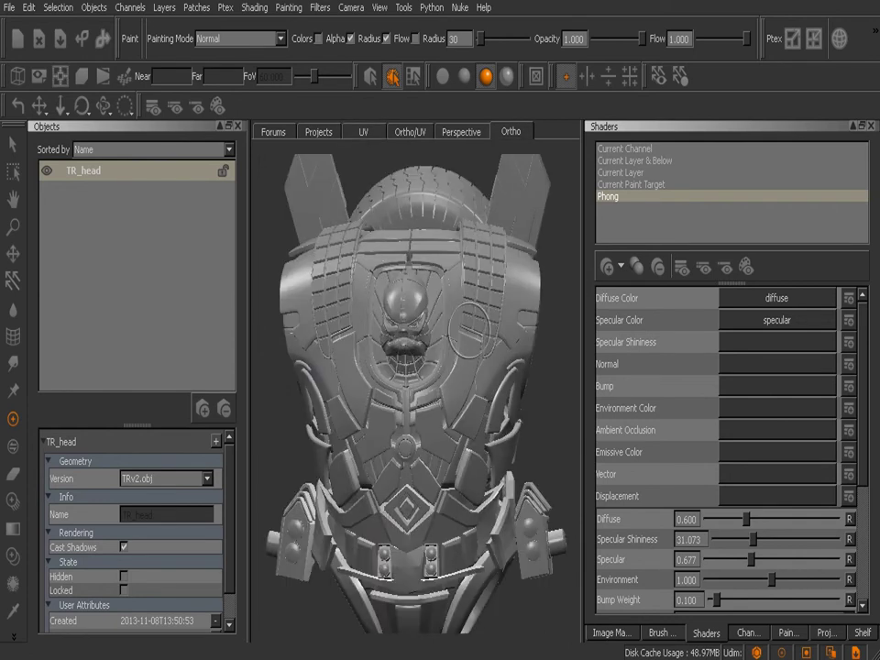
pyautogui.moveTo(353, 273)
pyautogui.keyDown('alt'); pyautogui.mouseDown()
pyautogui.moveTo(455, 463)
pyautogui.moveTo(431, 477)
pyautogui.moveTo(437, 489)
pyautogui.moveTo(429, 486)
pyautogui.mouseUp(); pyautogui.keyUp('alt')
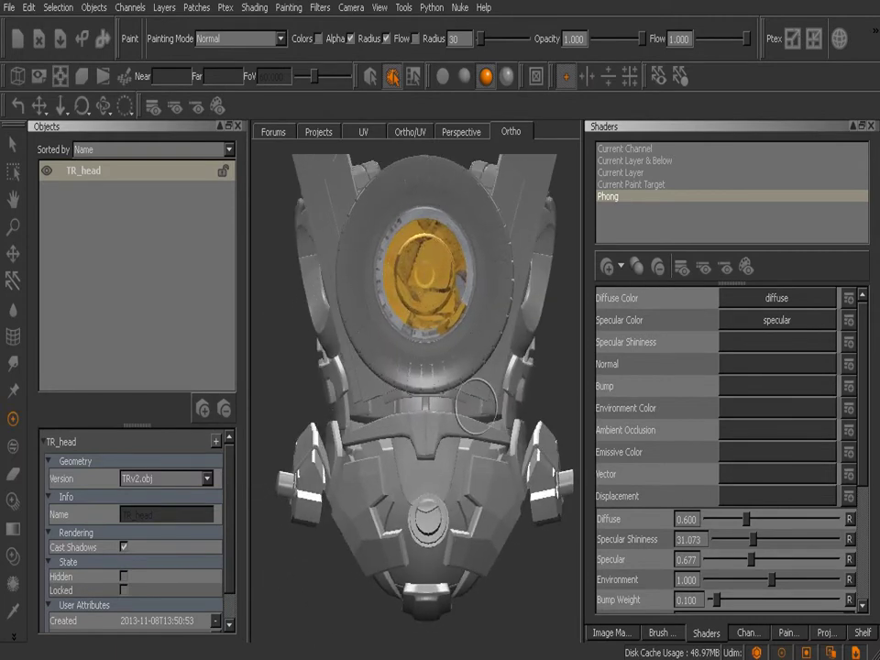
pyautogui.moveTo(475, 403)
pyautogui.keyDown('alt'); pyautogui.mouseDown()
pyautogui.moveTo(500, 416)
pyautogui.moveTo(387, 454)
pyautogui.moveTo(480, 456)
pyautogui.moveTo(367, 454)
pyautogui.moveTo(452, 443)
pyautogui.moveTo(435, 427)
pyautogui.moveTo(440, 469)
pyautogui.moveTo(455, 473)
pyautogui.moveTo(421, 478)
pyautogui.moveTo(452, 468)
pyautogui.moveTo(465, 482)
pyautogui.moveTo(496, 475)
pyautogui.moveTo(456, 485)
pyautogui.moveTo(490, 475)
pyautogui.moveTo(418, 464)
pyautogui.moveTo(465, 456)
pyautogui.moveTo(481, 462)
pyautogui.moveTo(385, 469)
pyautogui.moveTo(495, 465)
pyautogui.moveTo(456, 433)
pyautogui.moveTo(493, 410)
pyautogui.moveTo(536, 416)
pyautogui.moveTo(477, 408)
pyautogui.moveTo(451, 371)
pyautogui.mouseUp(); pyautogui.keyUp('alt')
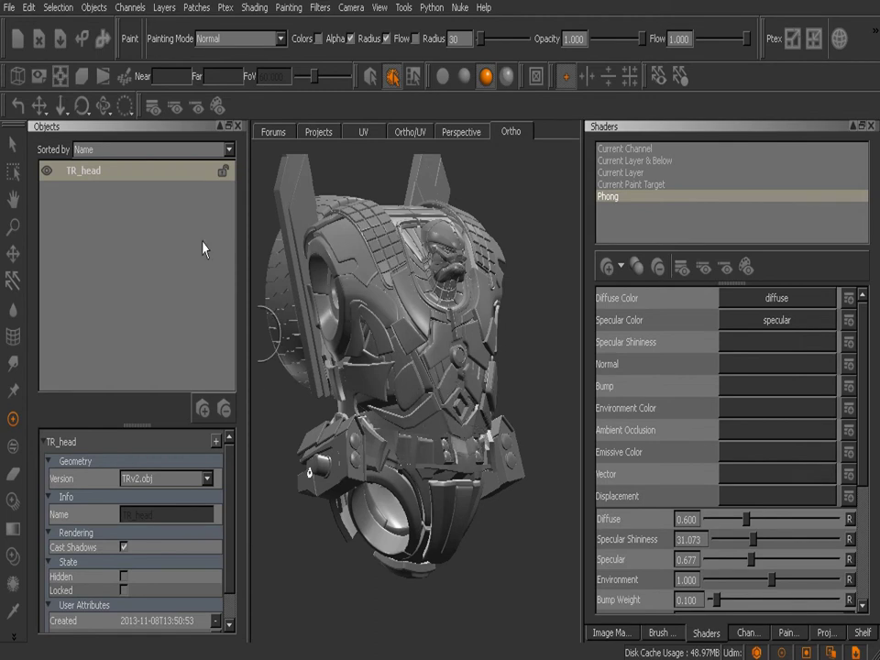
# - Load TRv3.obj as TR_head's third geometry version and list the versions
pyautogui.rightClick(149, 180)
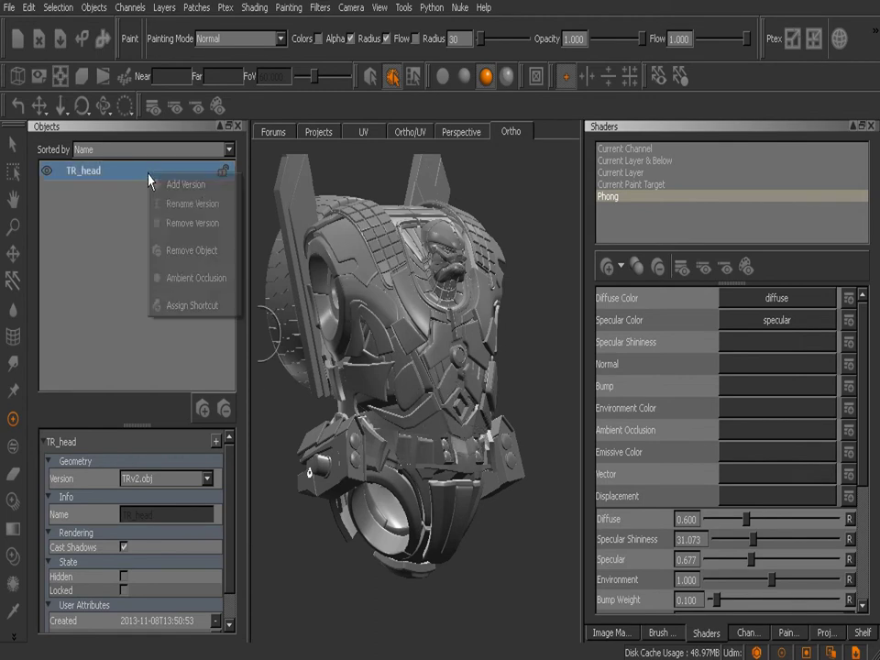
pyautogui.click(196, 186)
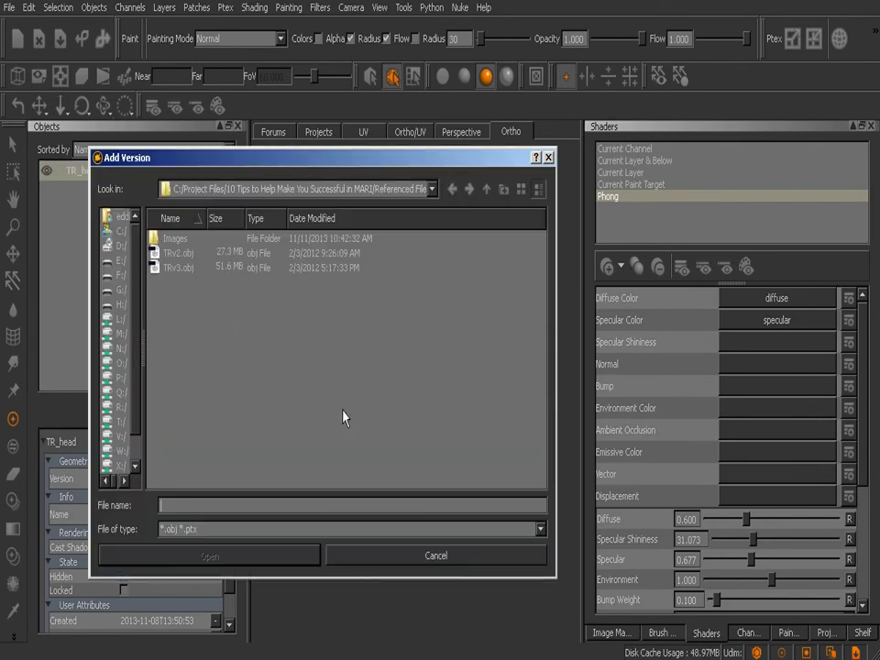
pyautogui.click(188, 267)
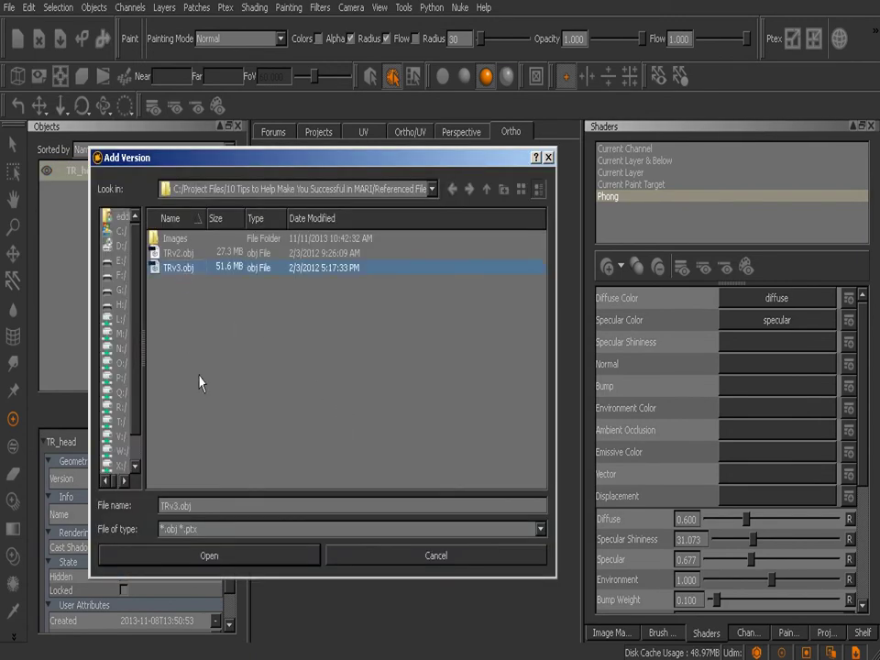
pyautogui.click(271, 553)
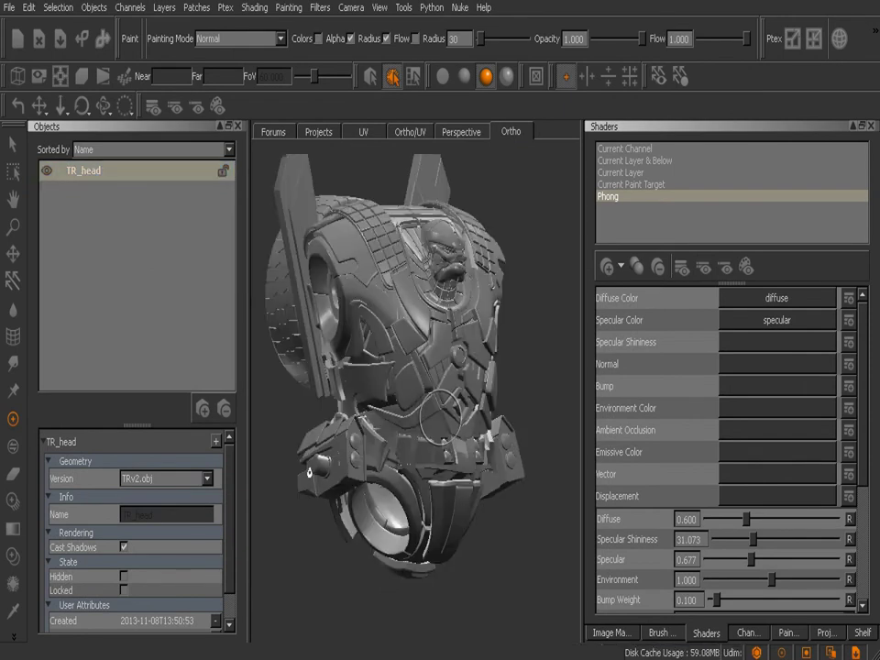
pyautogui.click(207, 481)
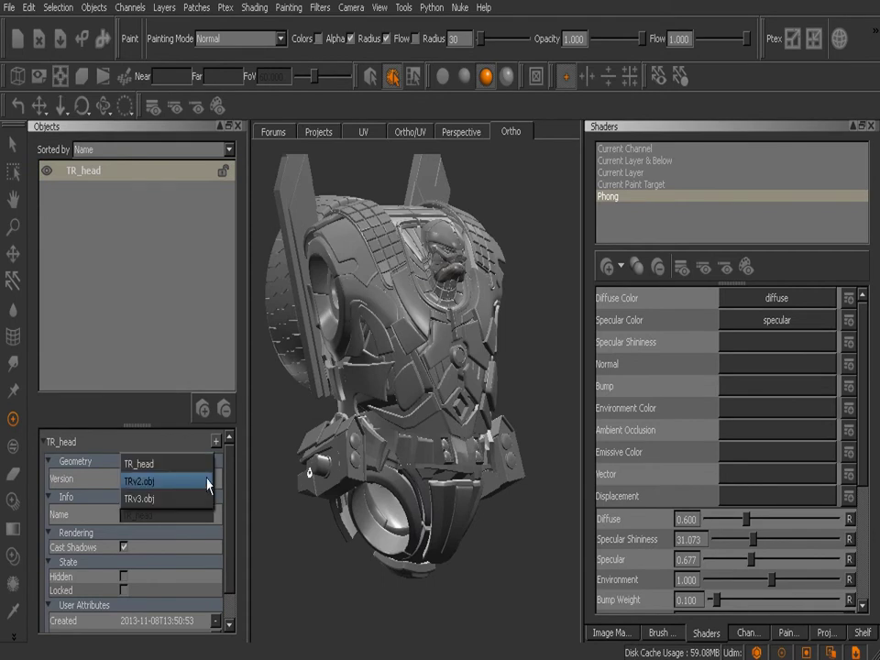
# - Activate TRv3.obj and orbit the full robot body from back to front three-quarter
pyautogui.click(159, 500)
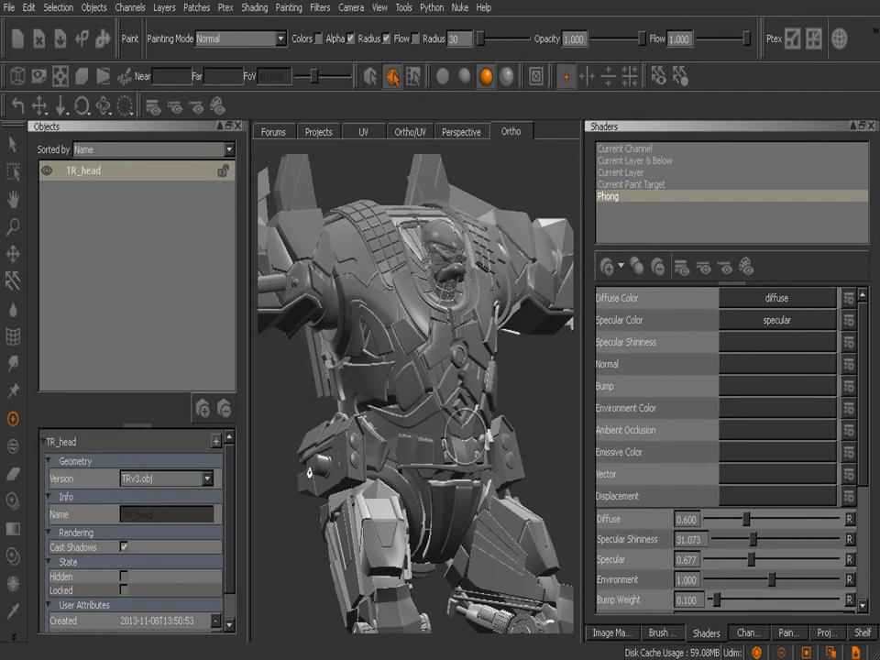
pyautogui.keyDown('alt'); pyautogui.moveTo(475, 429); pyautogui.dragTo(413, 417, button='right'); pyautogui.keyUp('alt')
pyautogui.keyDown('alt'); pyautogui.moveTo(412, 416); pyautogui.dragTo(563, 417); pyautogui.keyUp('alt')
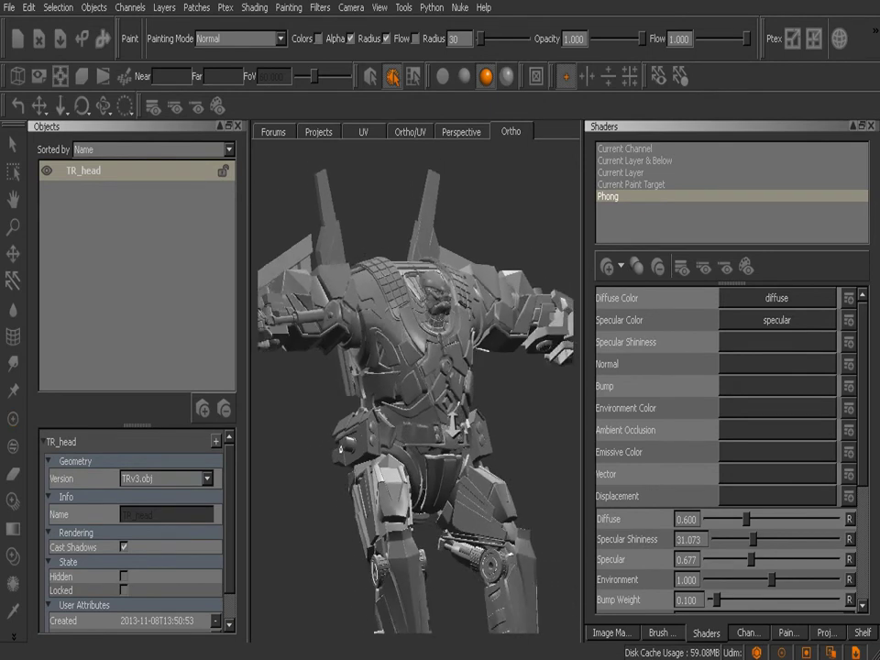
pyautogui.keyDown('alt'); pyautogui.moveTo(348, 467); pyautogui.dragTo(653, 469); pyautogui.keyUp('alt')
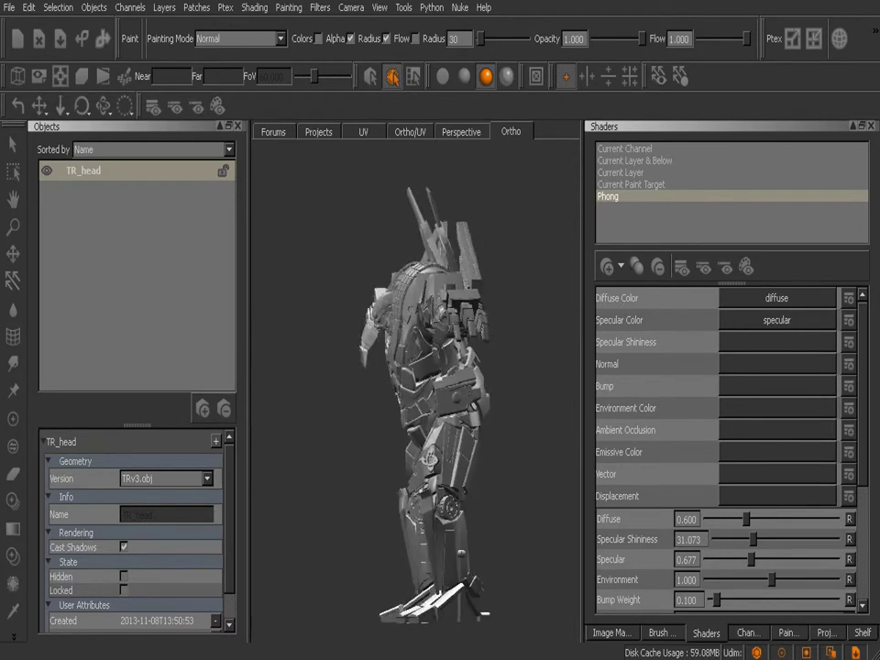
pyautogui.scroll(3, 441, 405)
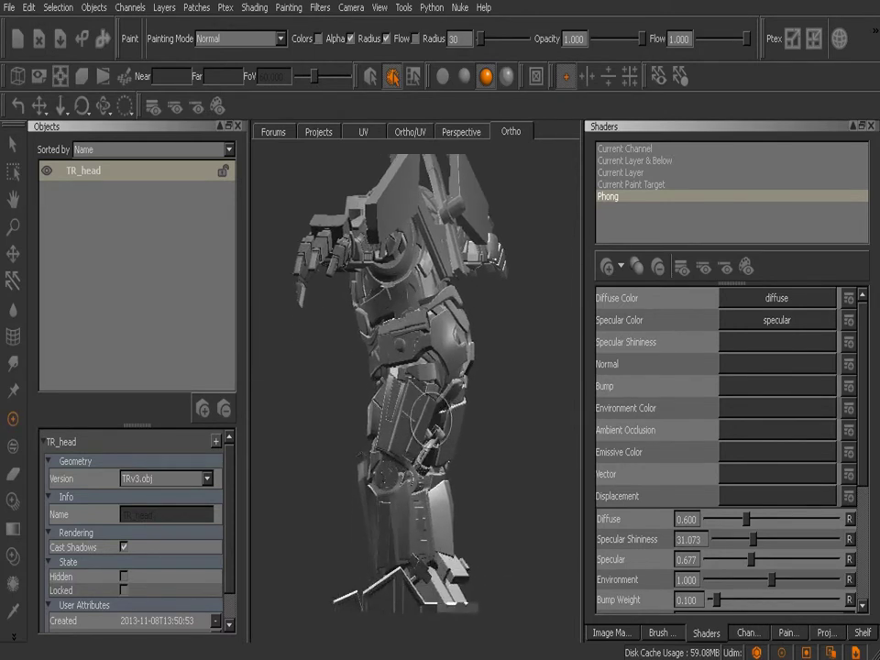
pyautogui.moveTo(431, 407)
pyautogui.keyDown('alt'); pyautogui.mouseDown()
pyautogui.moveTo(480, 465)
pyautogui.moveTo(448, 465)
pyautogui.moveTo(455, 473)
pyautogui.moveTo(471, 467)
pyautogui.moveTo(462, 465)
pyautogui.moveTo(471, 455)
pyautogui.moveTo(489, 461)
pyautogui.moveTo(454, 435)
pyautogui.moveTo(428, 463)
pyautogui.moveTo(481, 462)
pyautogui.mouseUp(); pyautogui.keyUp('alt')
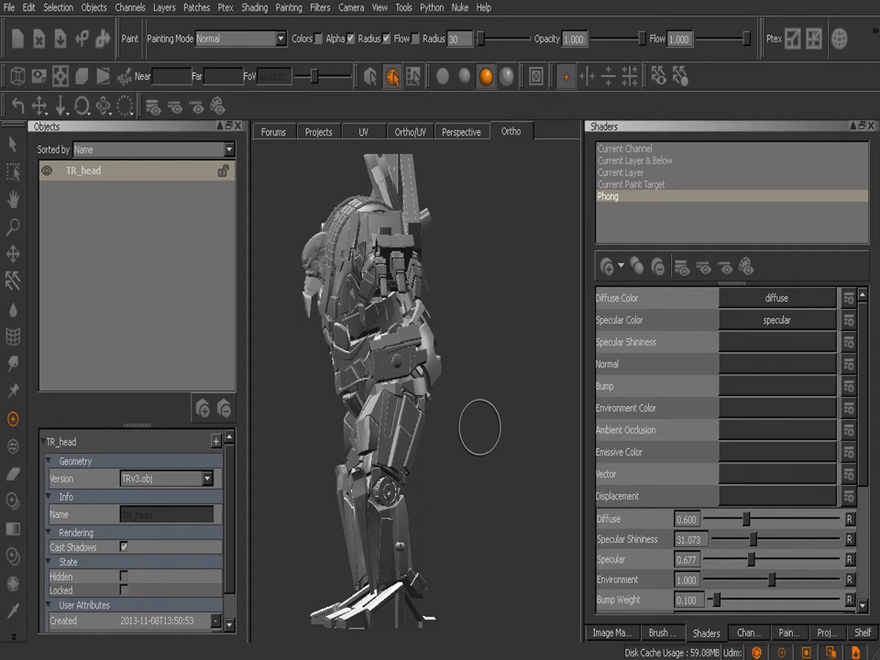
# - Switch TR_head back to its original TR_head version and return to paint mode
pyautogui.click(206, 479)
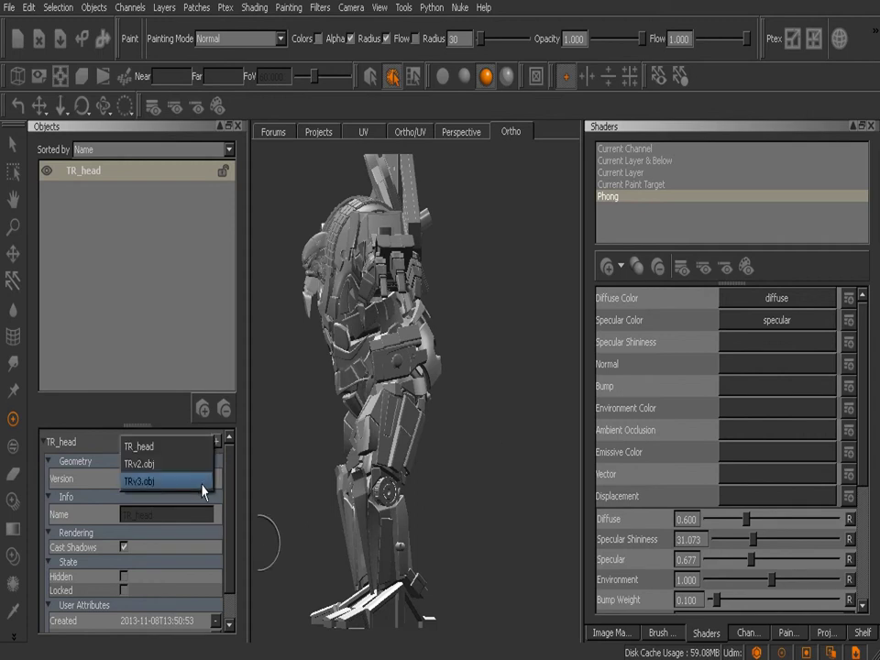
pyautogui.click(157, 449)
pyautogui.moveTo(373, 457)
pyautogui.keyDown('alt'); pyautogui.mouseDown()
pyautogui.moveTo(383, 440)
pyautogui.moveTo(436, 440)
pyautogui.mouseUp(); pyautogui.keyUp('alt')
pyautogui.press('p')
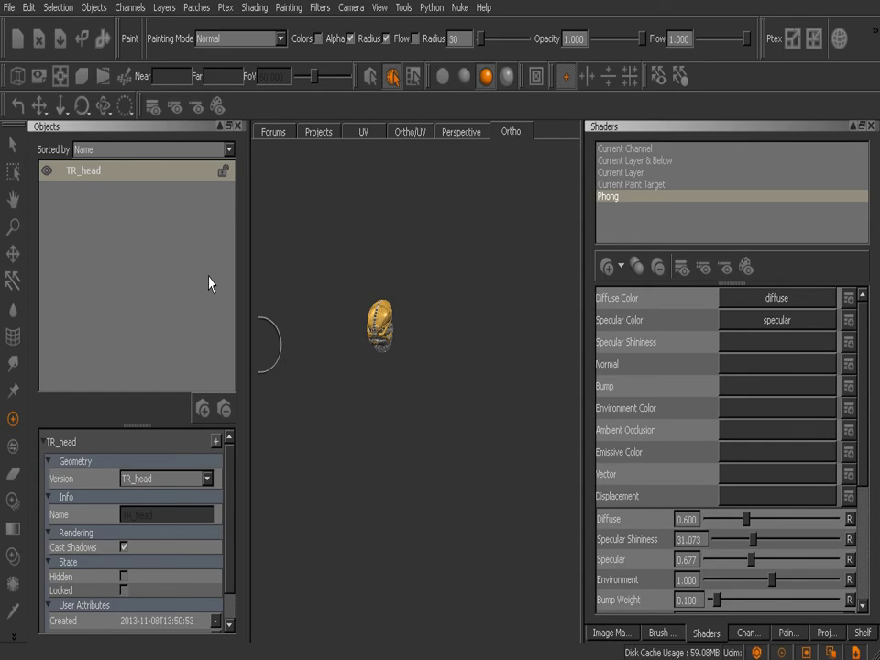
# - Request removal of the TR_head version and move the confirmation aside
pyautogui.click(118, 174)
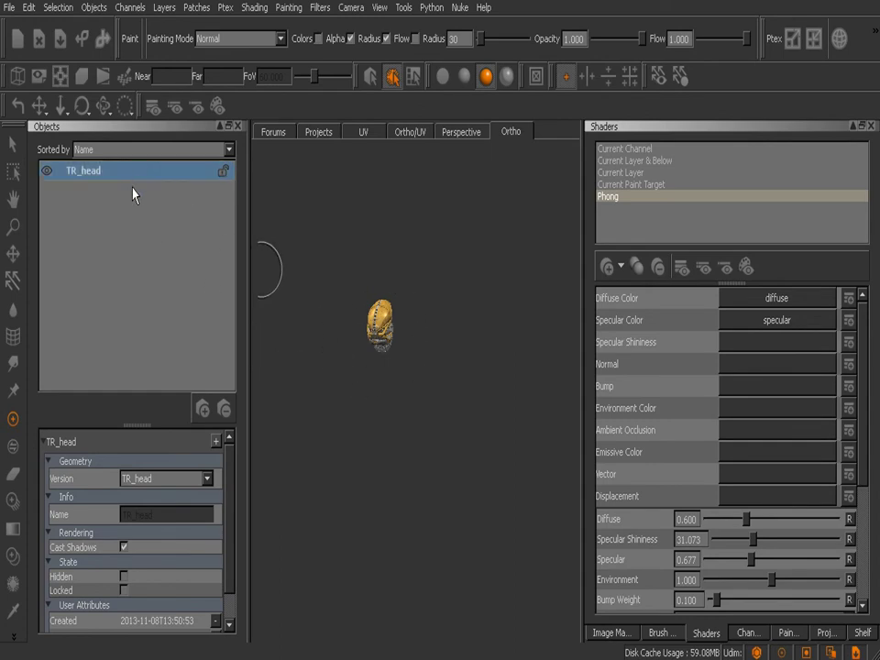
pyautogui.rightClick(118, 177)
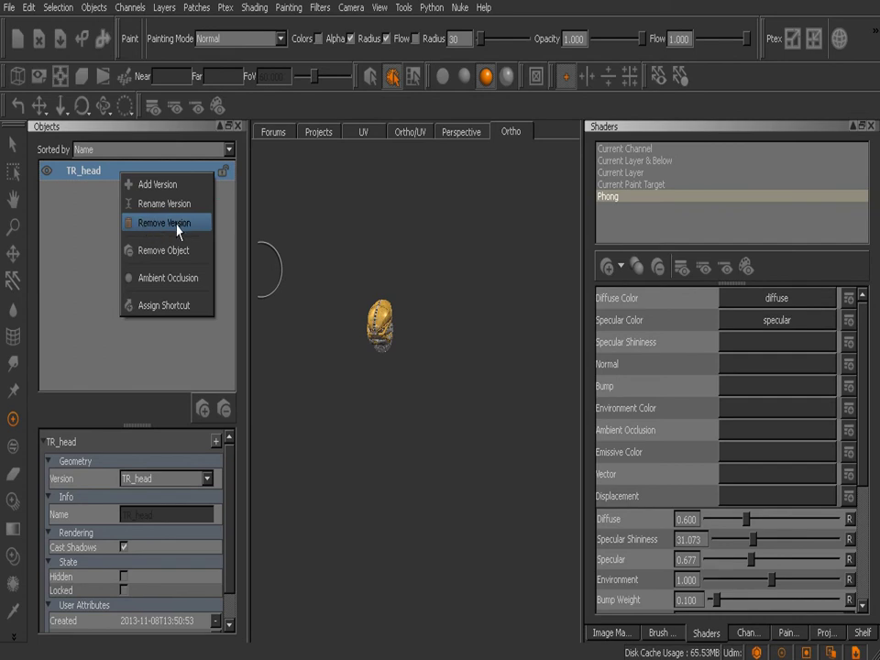
pyautogui.click(180, 231)
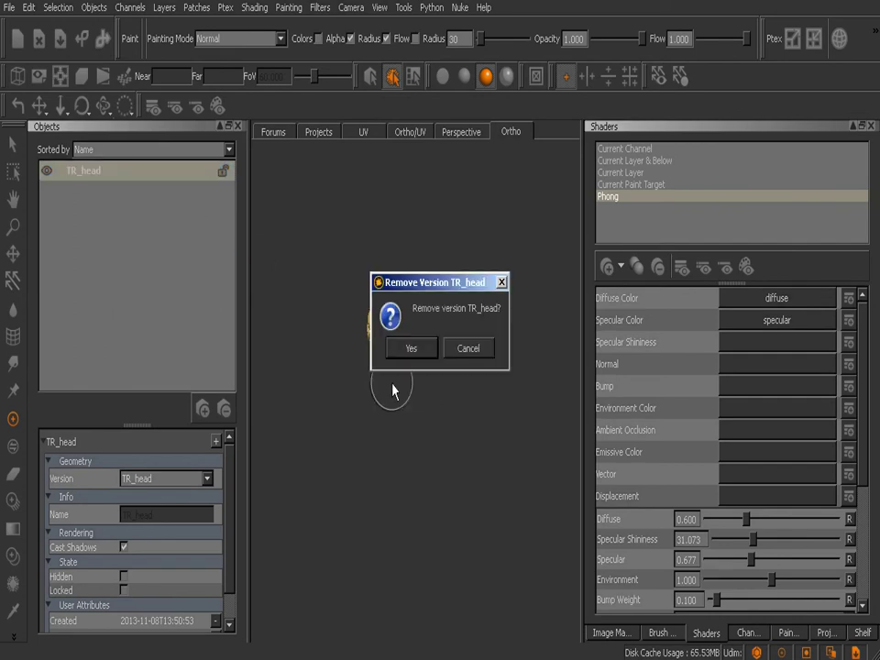
pyautogui.moveTo(448, 288); pyautogui.dragTo(439, 365)
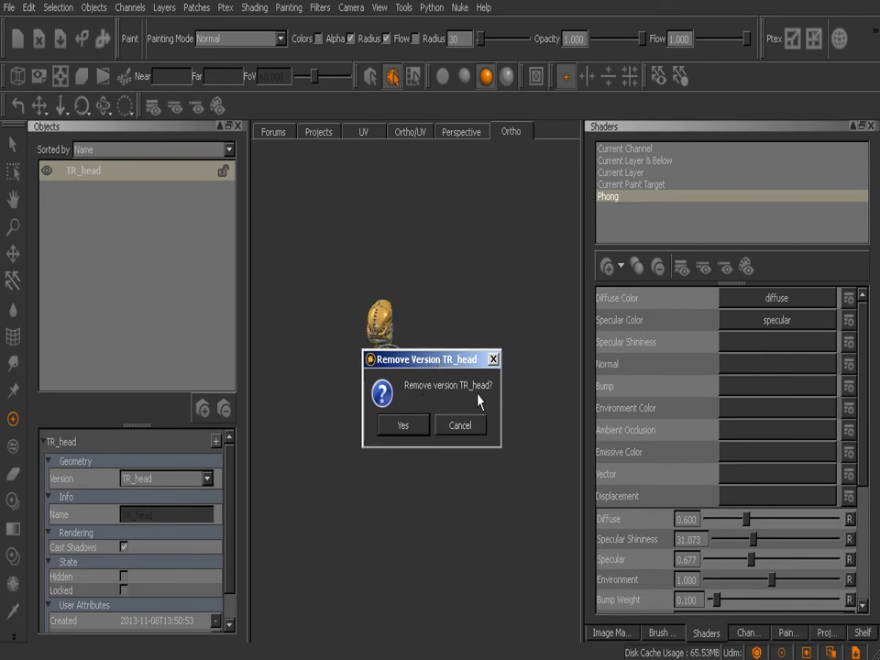
# - Confirm deleting the TR_head version
pyautogui.click(411, 426)
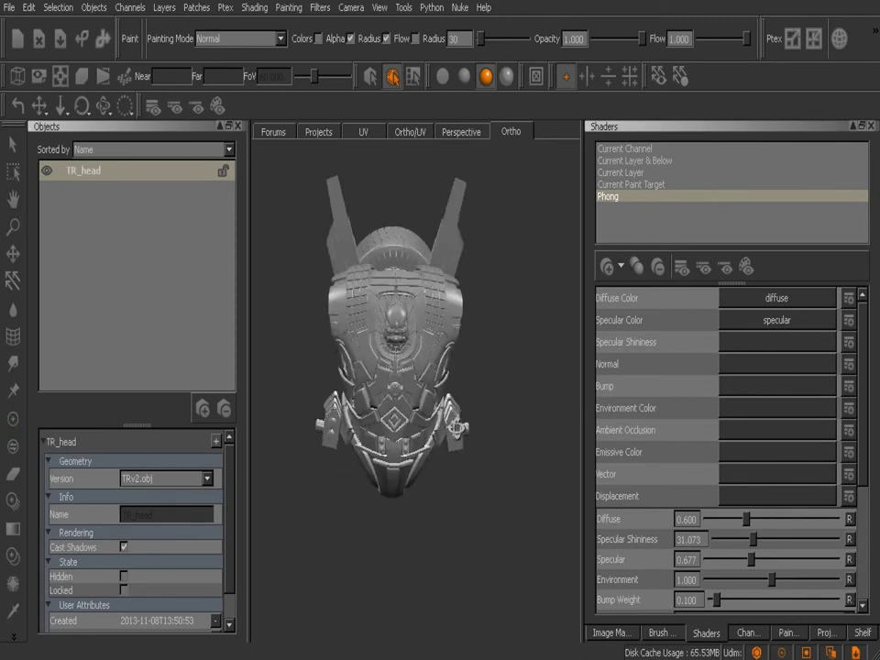
pyautogui.moveTo(440, 412)
pyautogui.mouseDown(button='middle')
pyautogui.moveTo(495, 419)
pyautogui.moveTo(403, 439)
pyautogui.moveTo(481, 422)
pyautogui.moveTo(275, 394)
pyautogui.mouseUp(button='middle')
pyautogui.press('p')
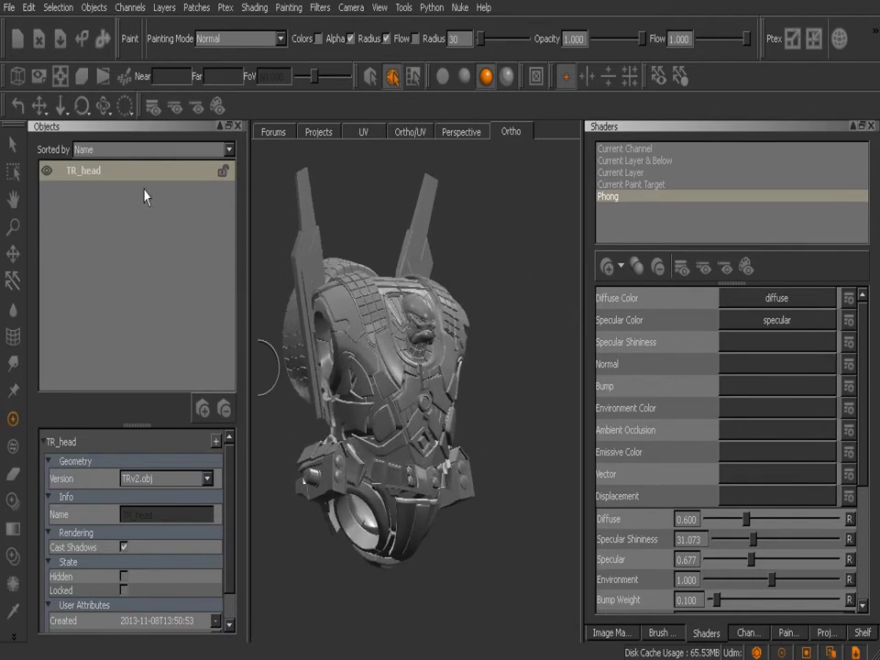
# - Remove the TRv2.obj version as well, confirming with Yes
pyautogui.click(144, 171)
pyautogui.rightClick(144, 174)
pyautogui.click(205, 224)
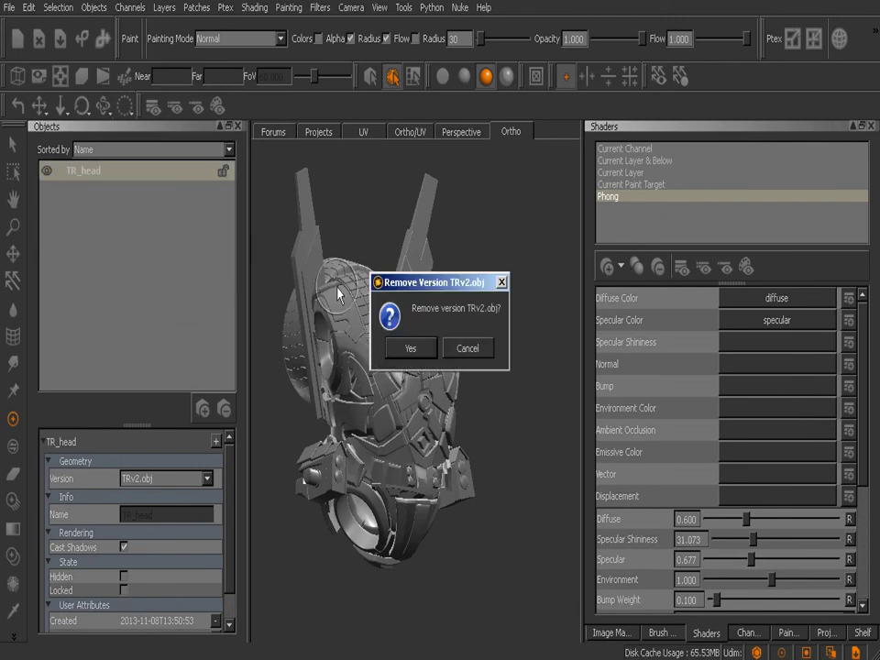
pyautogui.click(411, 348)
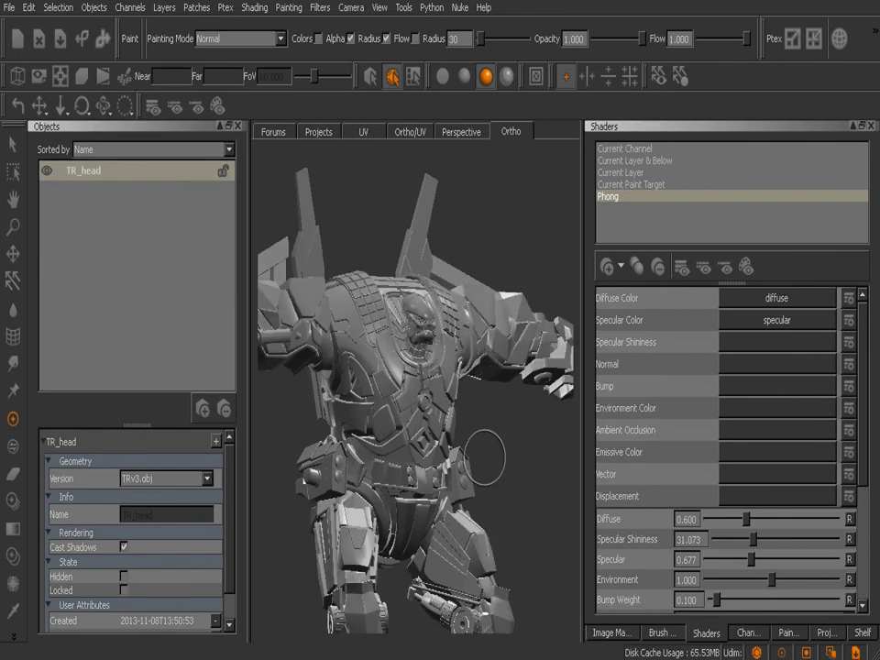
pyautogui.moveTo(474, 446); pyautogui.dragTo(439, 513, button='middle')
pyautogui.moveTo(486, 449); pyautogui.dragTo(427, 476, button='middle')
pyautogui.moveTo(496, 466)
pyautogui.mouseDown(button='middle')
pyautogui.moveTo(458, 467)
pyautogui.moveTo(517, 466)
pyautogui.moveTo(507, 487)
pyautogui.moveTo(491, 471)
pyautogui.moveTo(481, 483)
pyautogui.moveTo(431, 476)
pyautogui.moveTo(519, 471)
pyautogui.mouseUp(button='middle')
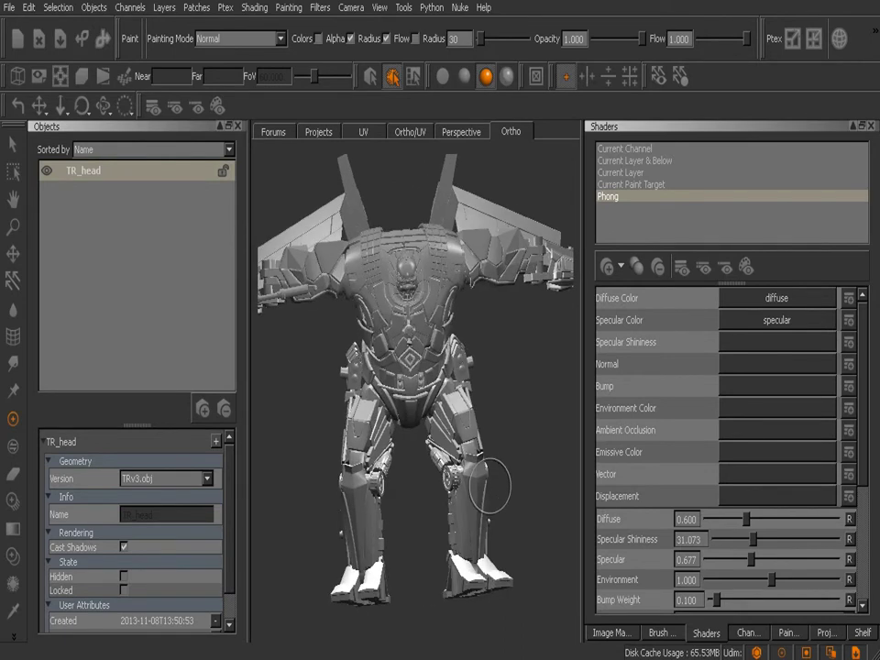